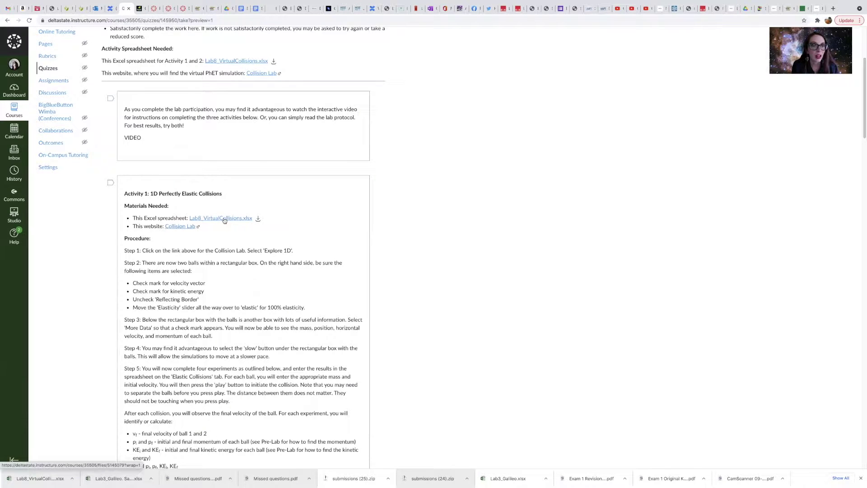
Download Lab8_VirtualCollisions.xlsx from its Canvas preview and open the downloaded copy in Excel.
left_click(225, 219)
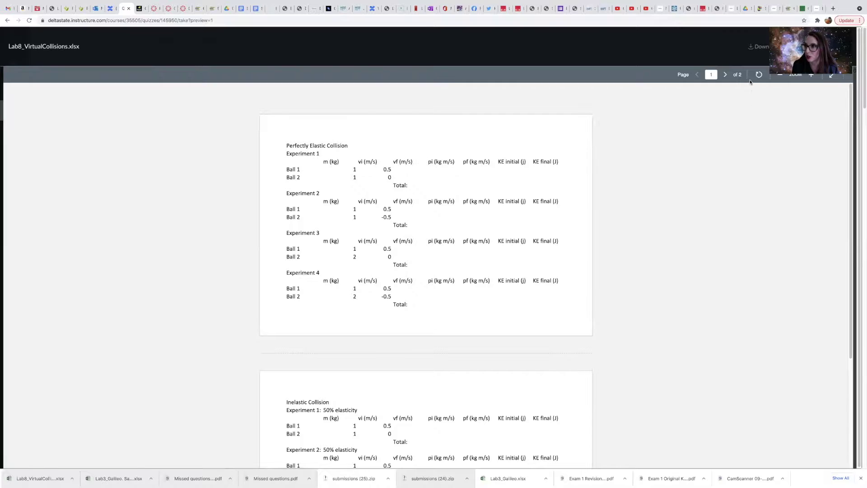
left_click(759, 47)
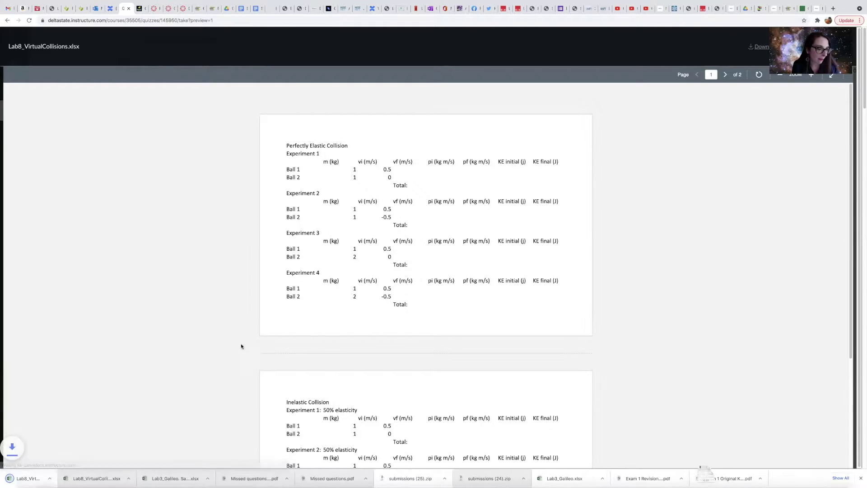
left_click(51, 480)
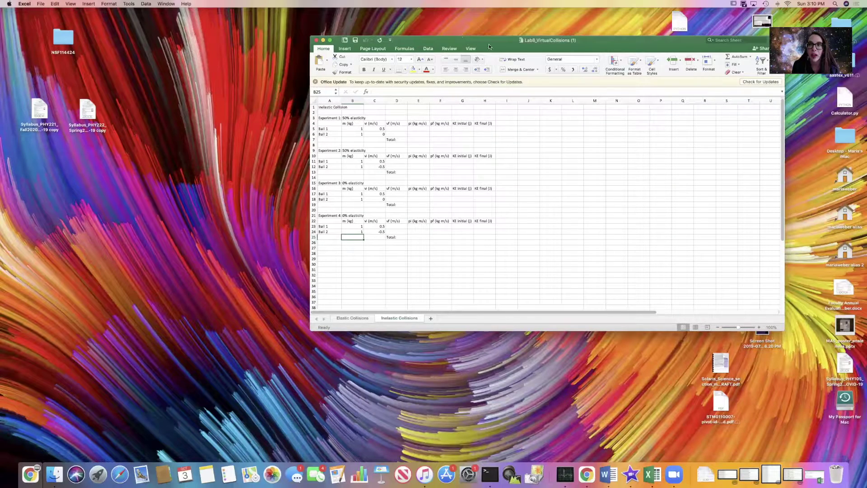
Move the Lab8_VirtualCollisions workbook window left and make it full screen.
left_click_drag(489, 47, 302, 56)
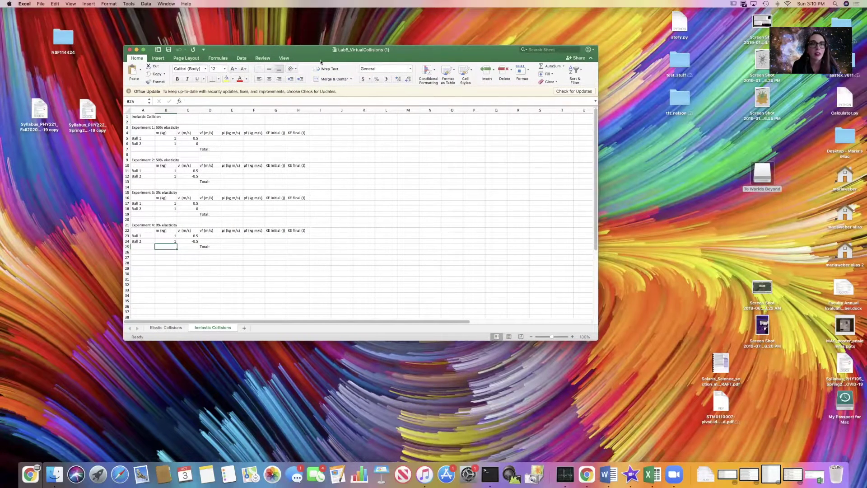
left_click(144, 50)
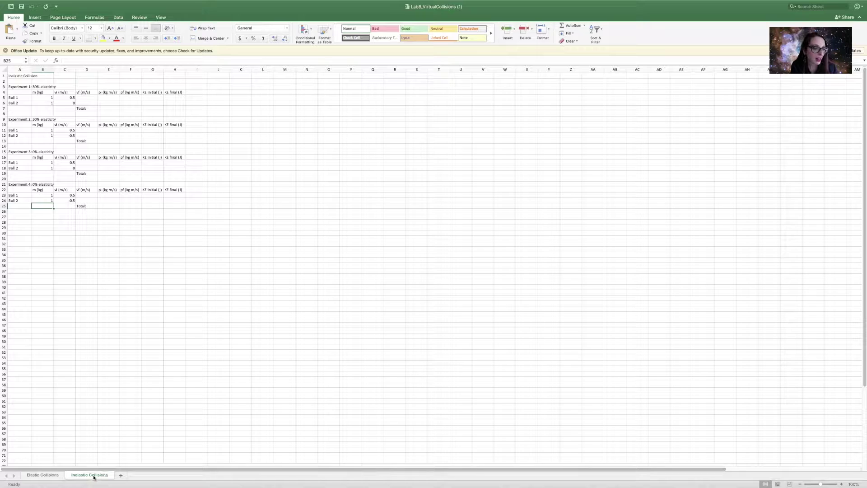
Switch to the Elastic Collisions sheet, clear the A1:H25 selection, and zoom to 240%.
left_click(43, 475)
left_click(153, 368)
scroll(468, 304, "up", 5)
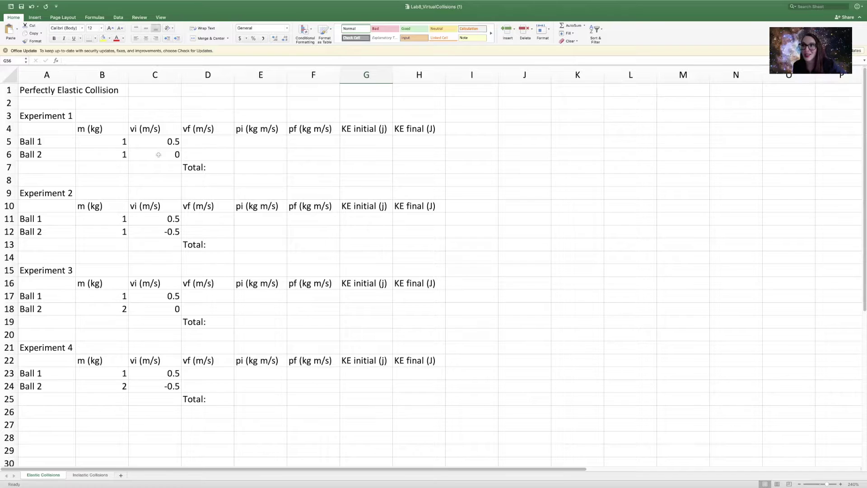
left_click(204, 141)
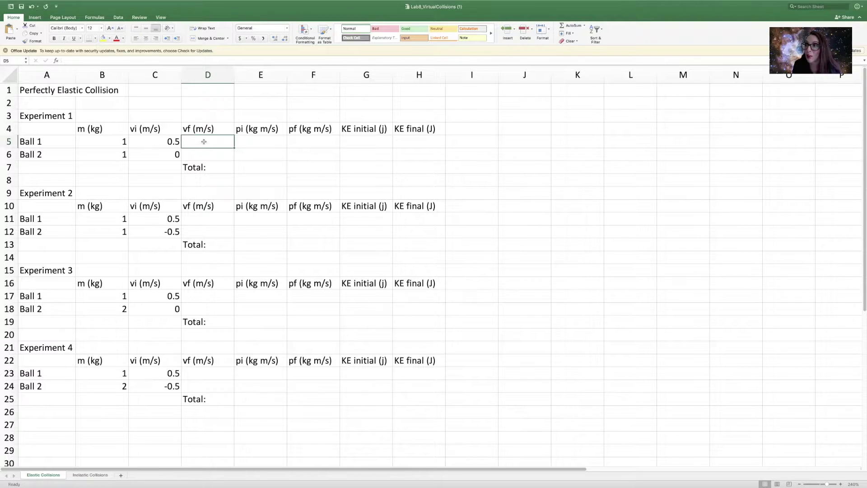
Enter Experiment 1's final velocities, 0 in D5 and 0.5 in D6, then return to C5.
type("0")
left_click(204, 154)
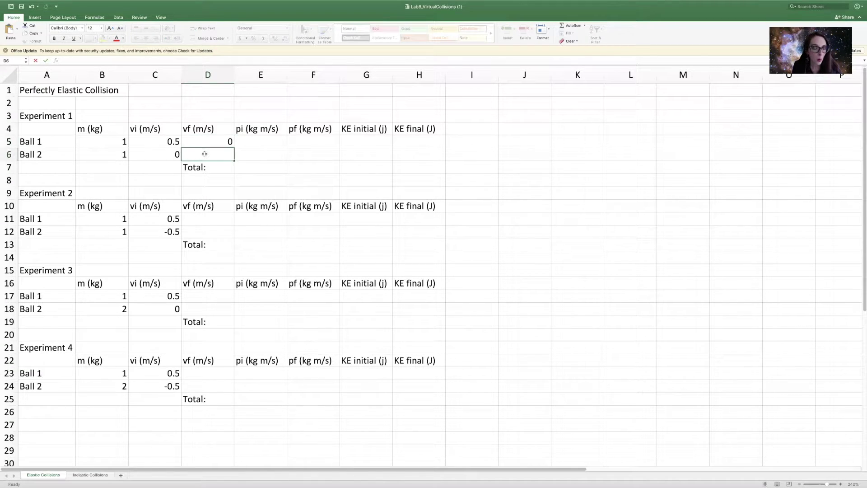
type("0.5")
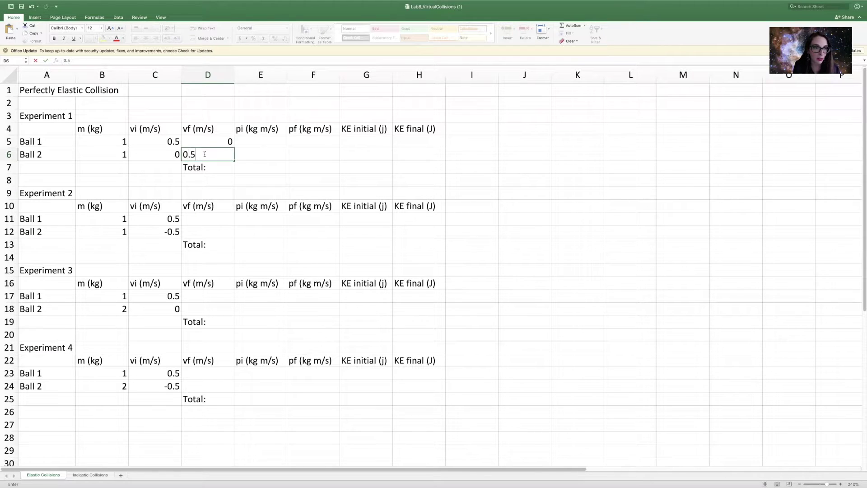
key("Tab")
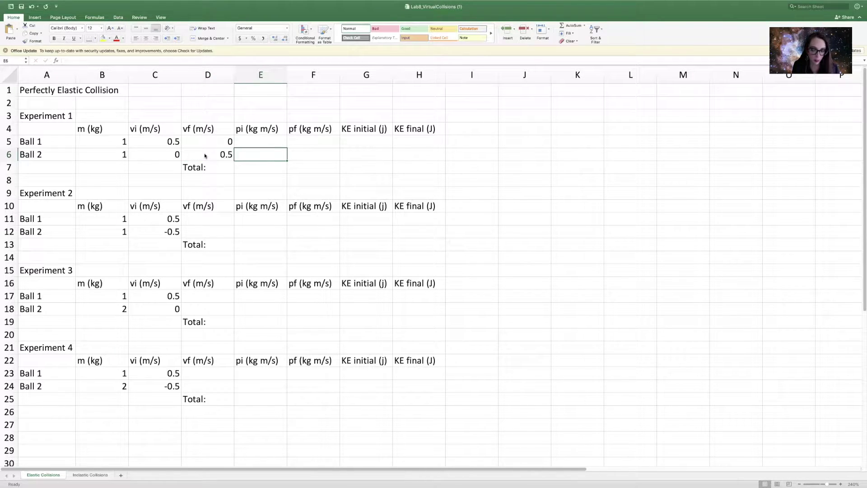
key("Left")
key("Left")
key("Left")
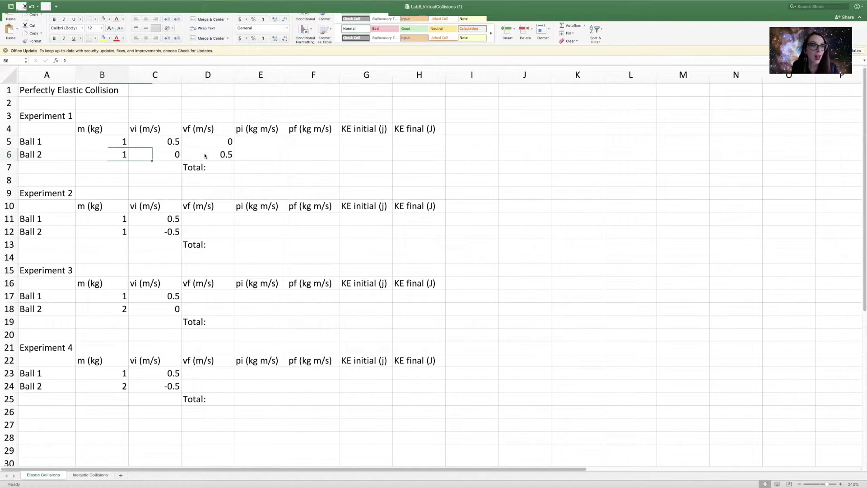
key("Up")
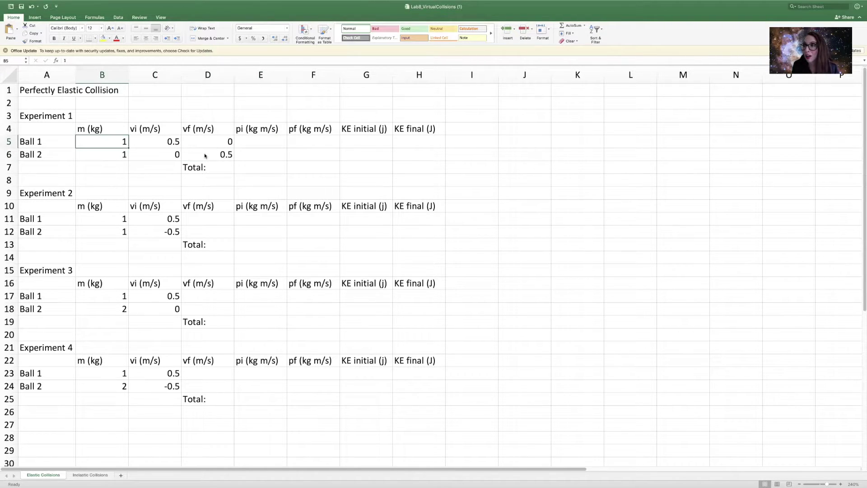
key("Right")
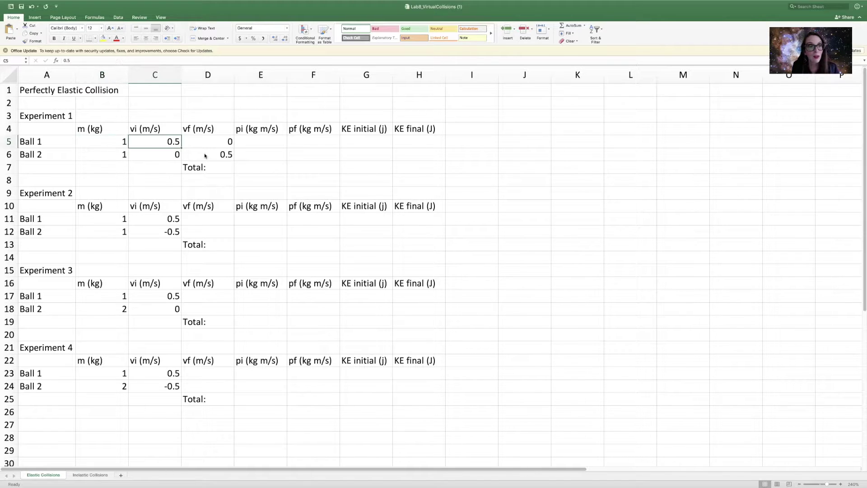
key("Down")
key("Up")
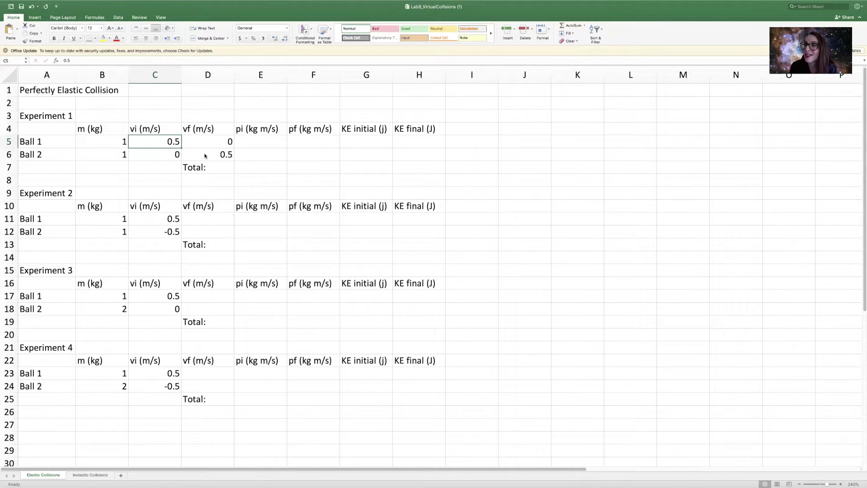
left_click(266, 142)
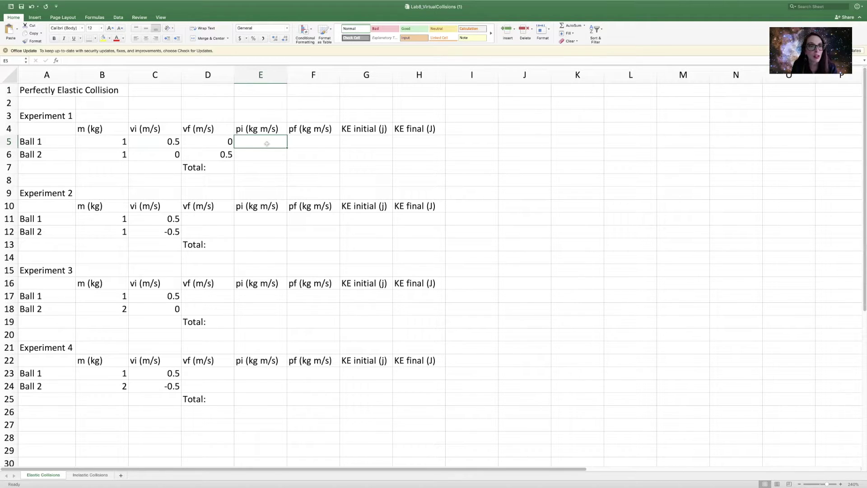
Enter =B5*C5 in E5 and fill it down to E6, giving initial momenta 0.5 and 0.
type("=")
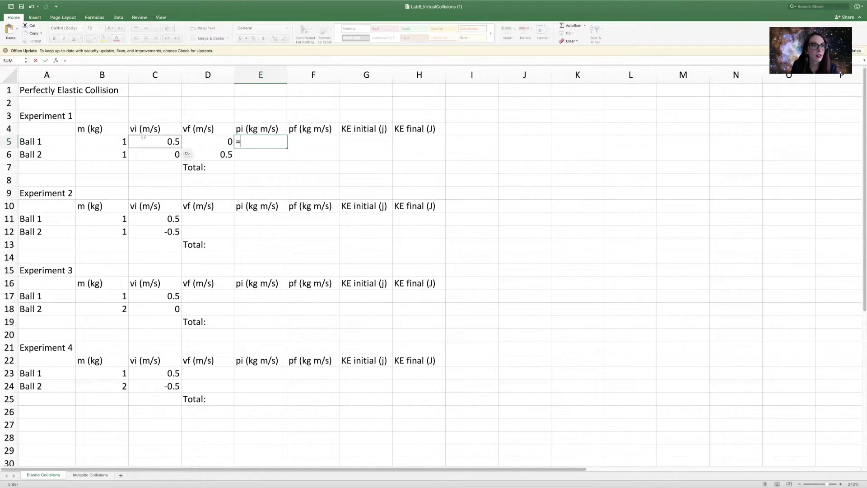
left_click(101, 142)
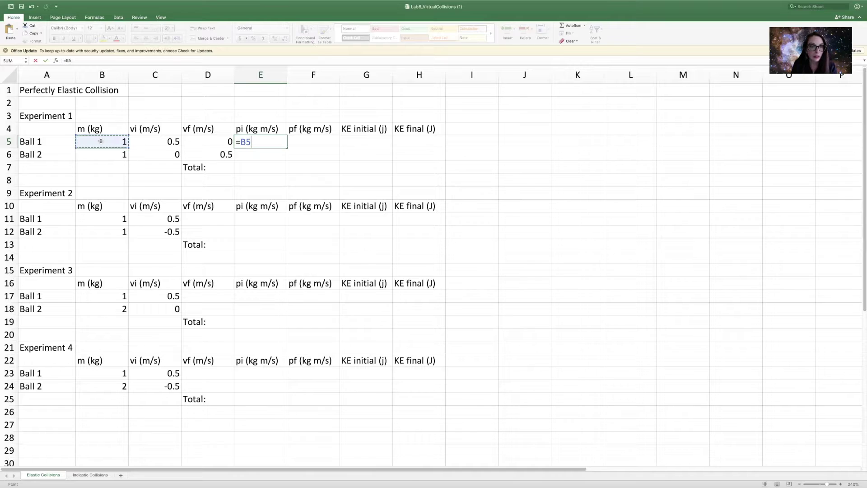
type("*")
left_click(149, 144)
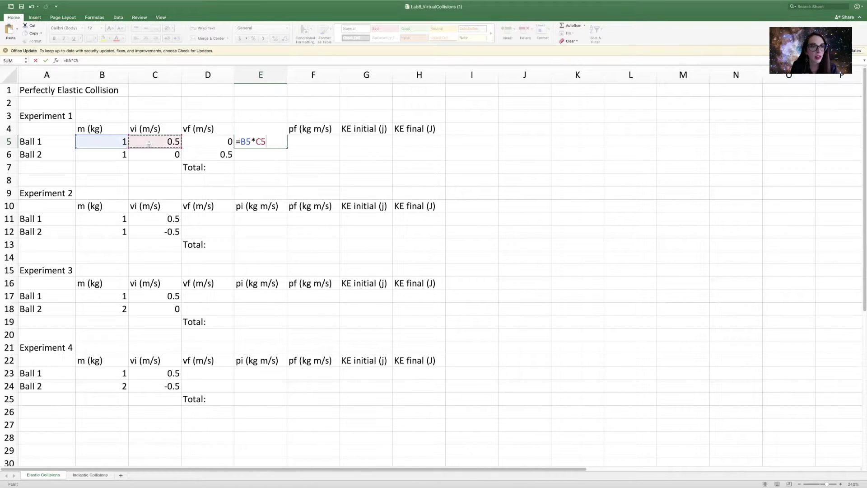
key("Return")
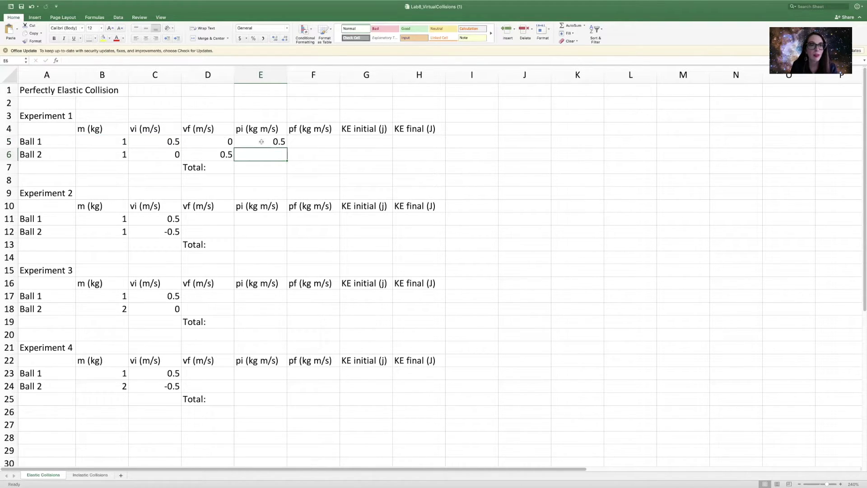
left_click(261, 142)
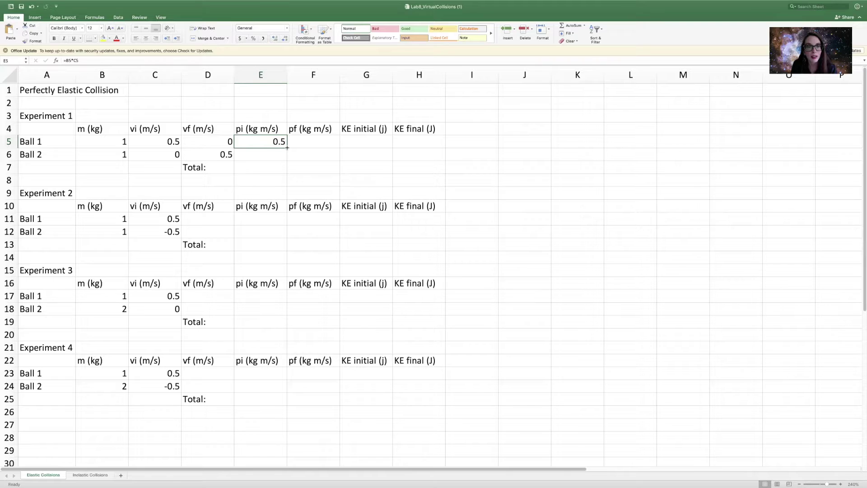
left_click_drag(287, 147, 285, 155)
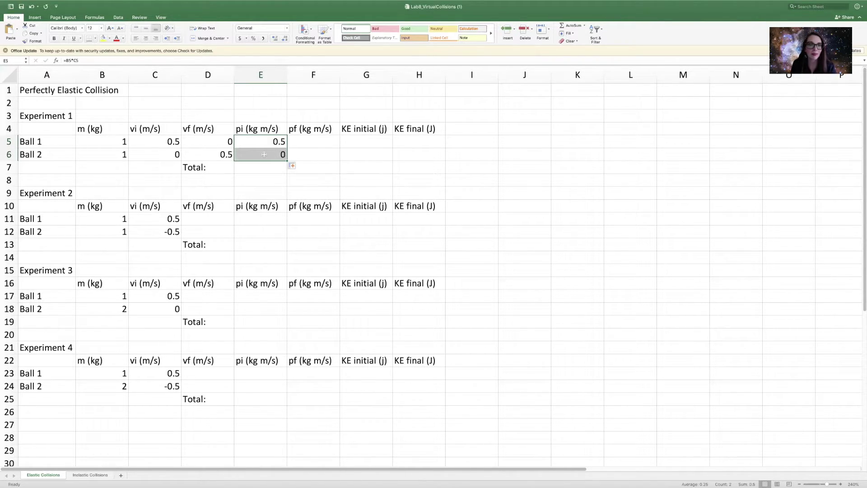
left_click(264, 154)
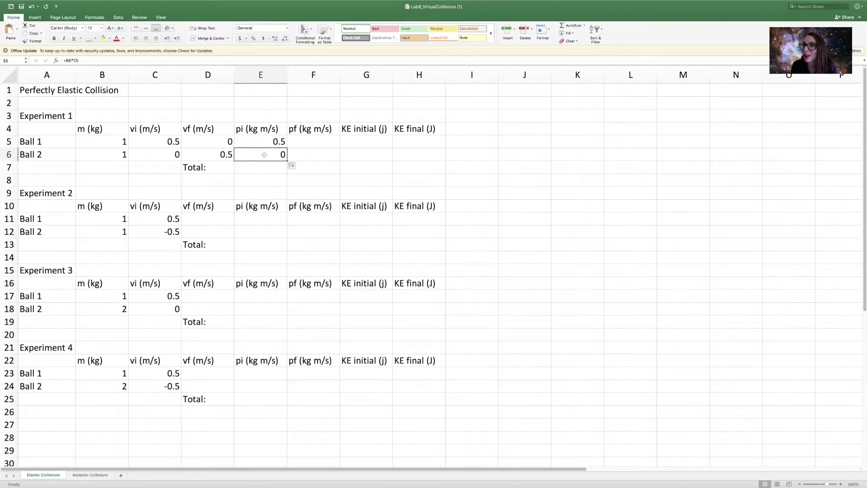
left_click(312, 142)
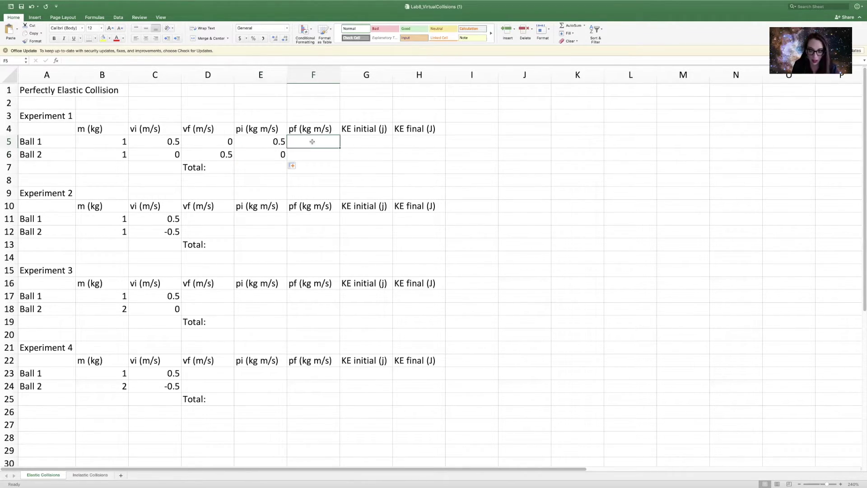
Enter =B5*D5 in F5 and fill it down to F6, giving final momenta 0 and 0.5.
type("=")
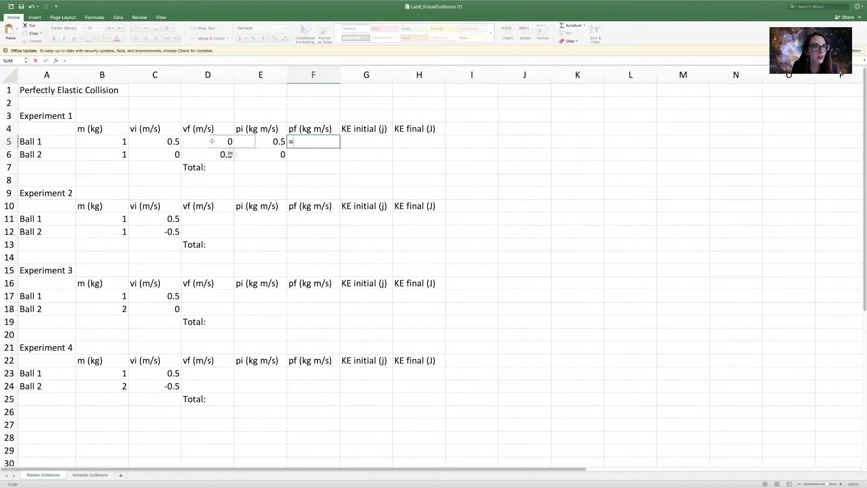
left_click(123, 142)
type("*")
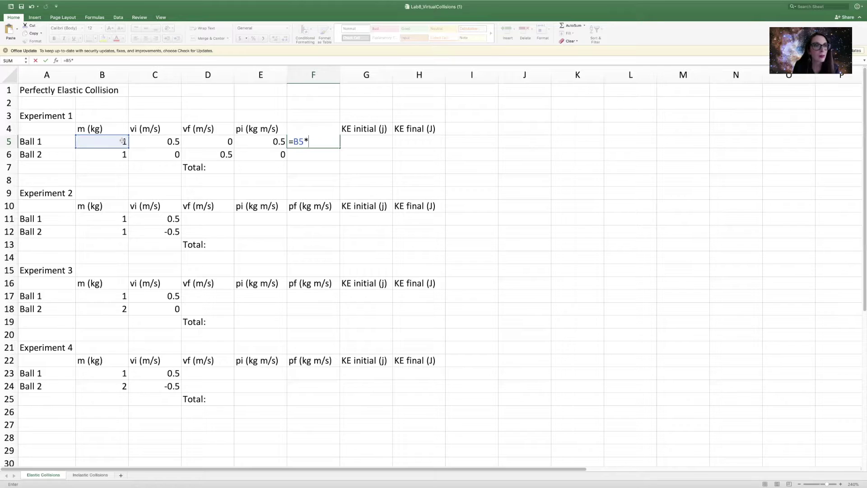
left_click(205, 145)
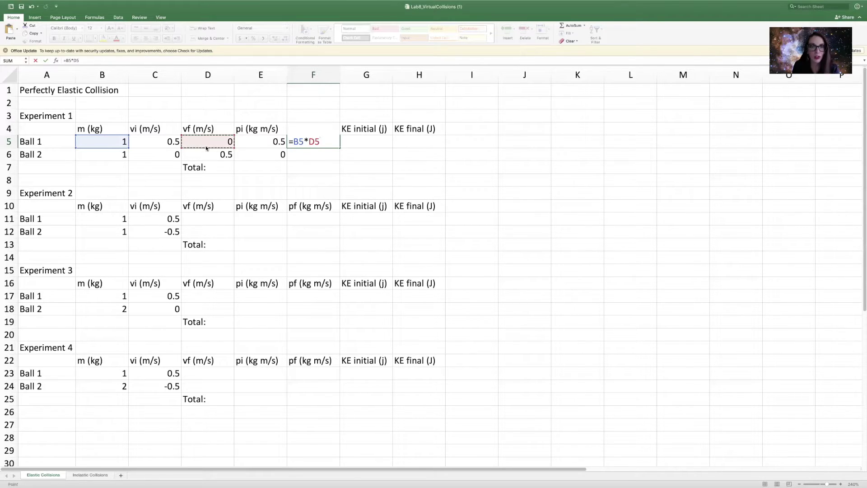
key("Return")
left_click(310, 142)
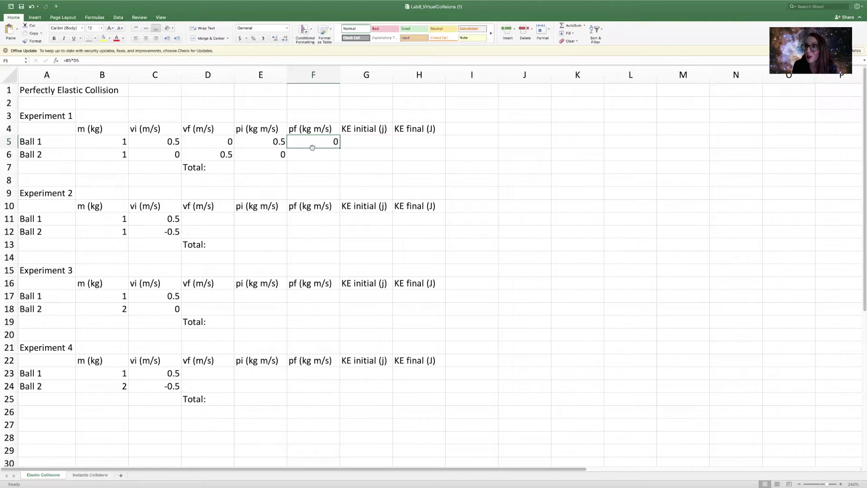
left_click_drag(339, 148, 332, 163)
left_click(323, 155)
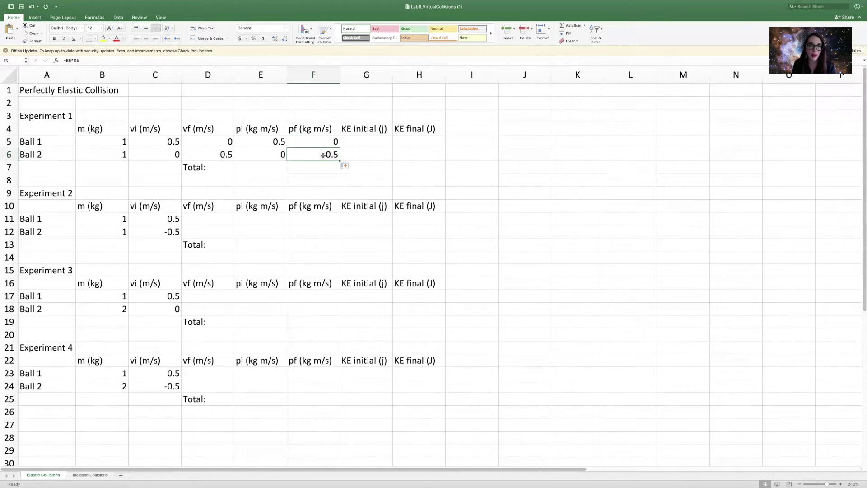
left_click(363, 142)
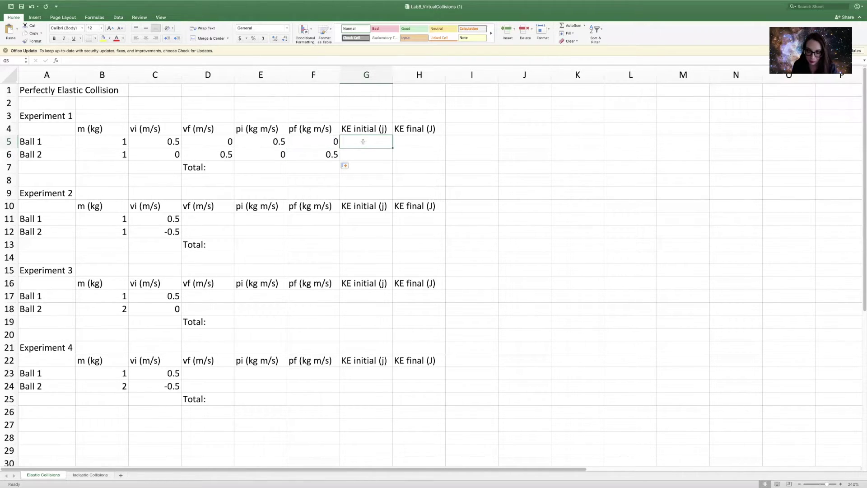
Enter =0.5*B5*C5^2 in G5 and fill it down to G6, giving 0.125 and 0.
type("=")
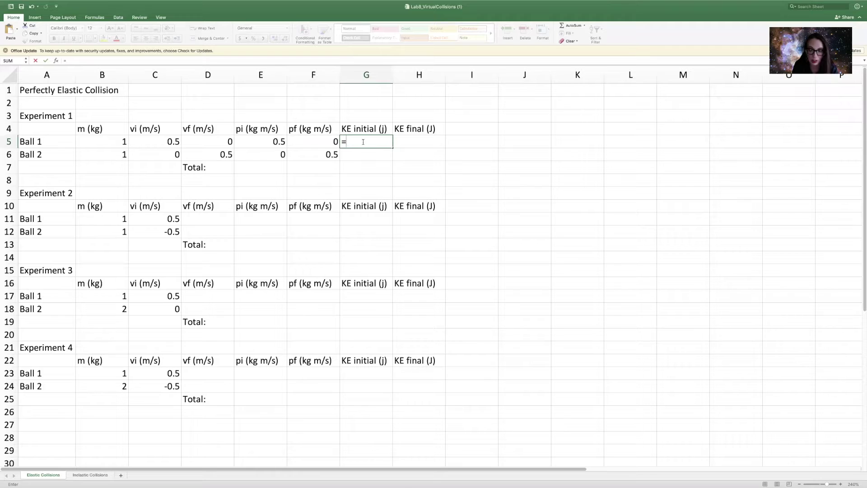
type("0.5*")
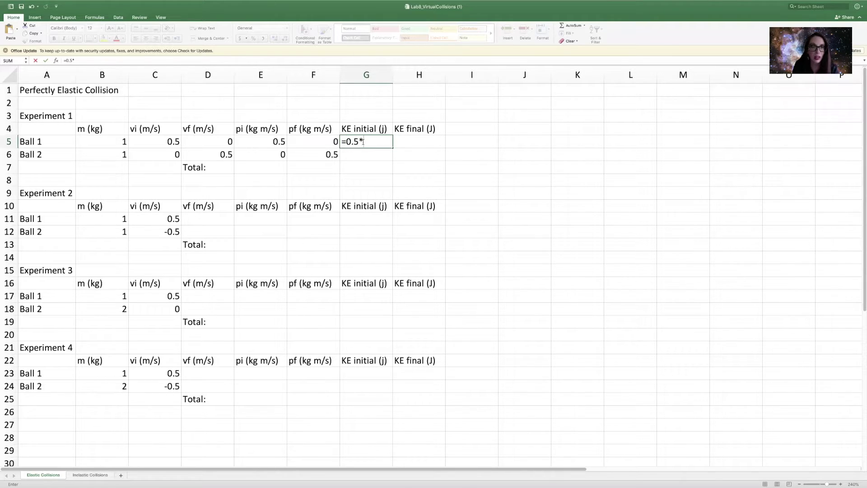
left_click(86, 140)
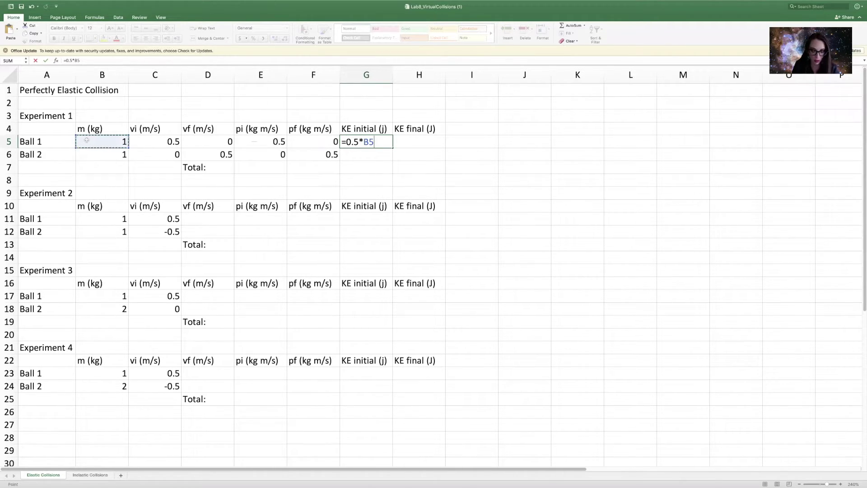
type("*")
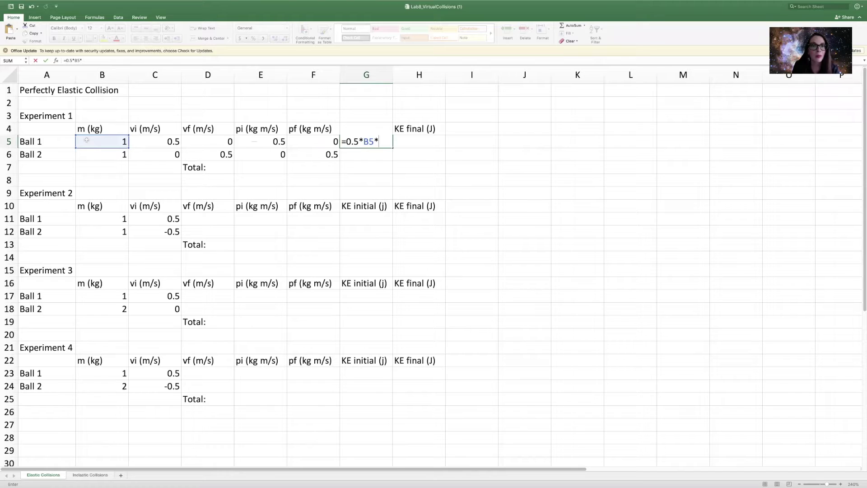
left_click(154, 143)
type("^2")
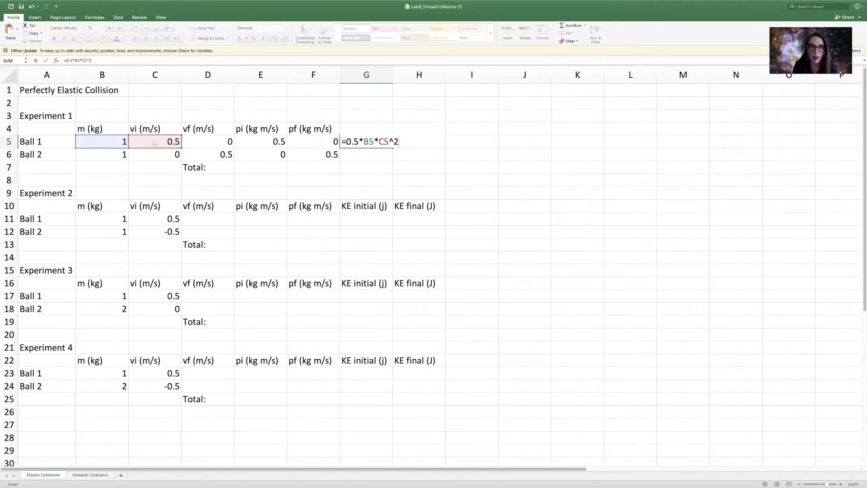
key("Return")
left_click(351, 142)
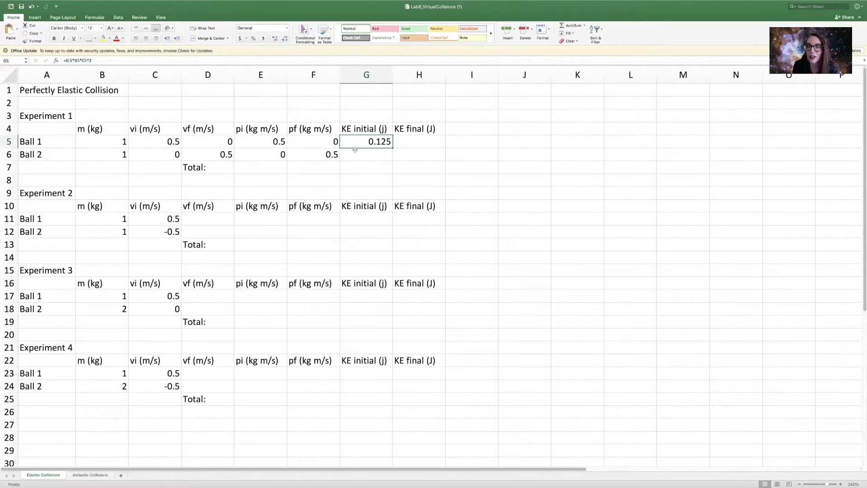
left_click_drag(392, 147, 389, 177)
left_click(379, 156)
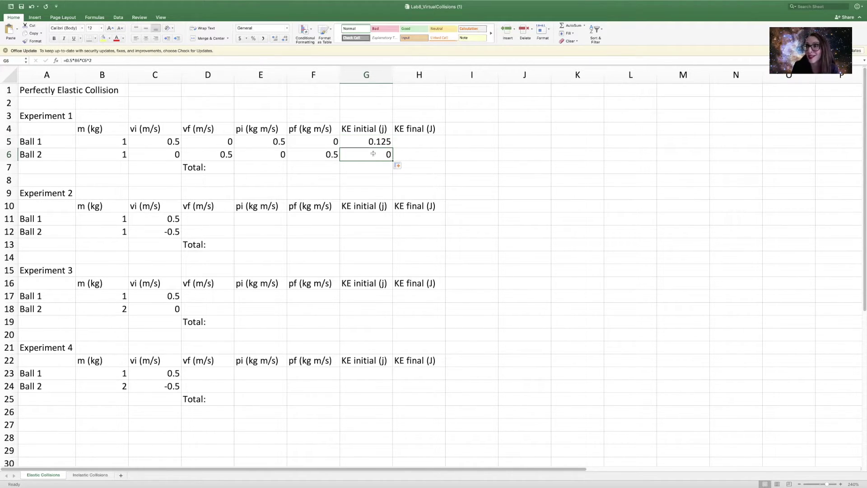
Enter =0.5*B5*D5^2 in H5 and fill it down to H6, giving 0 and 0.125.
left_click(420, 144)
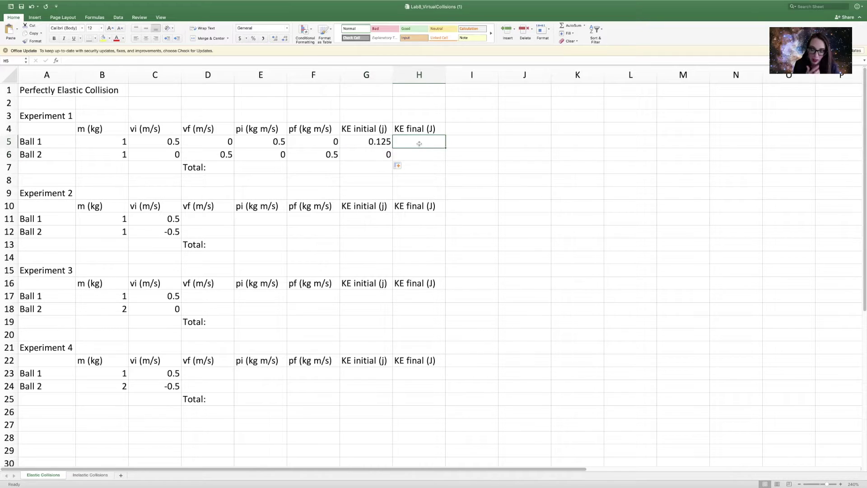
type("=")
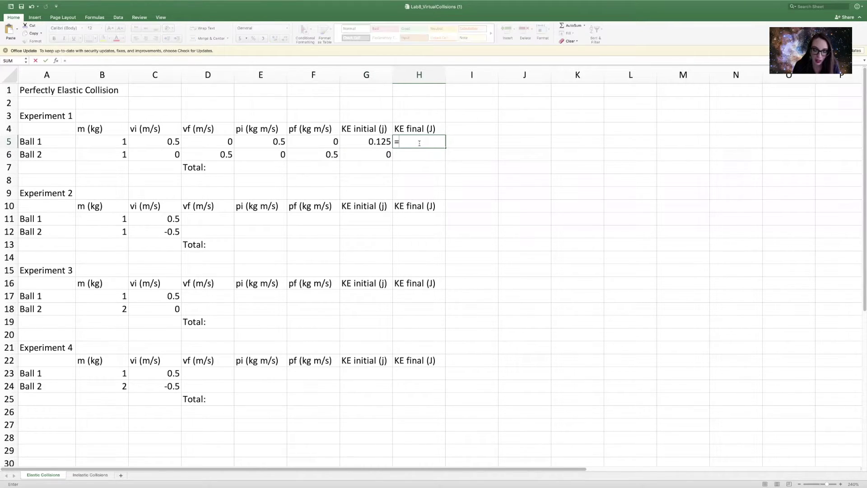
type("0.5*")
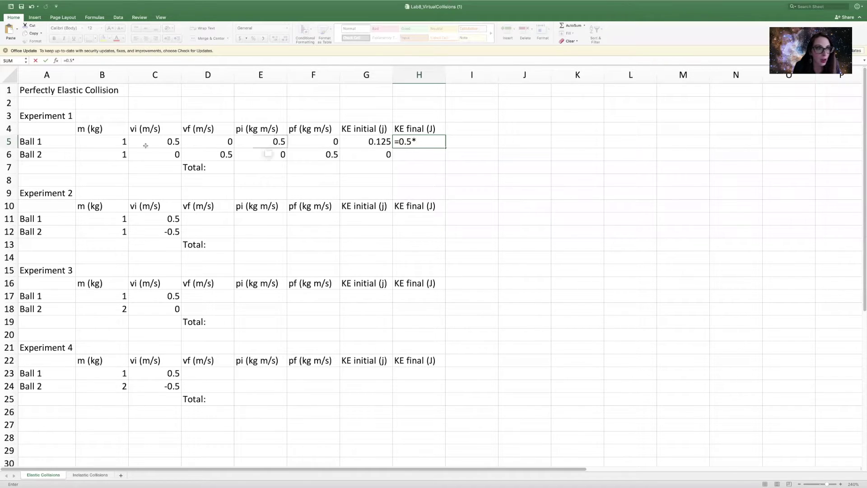
left_click(93, 142)
type("*")
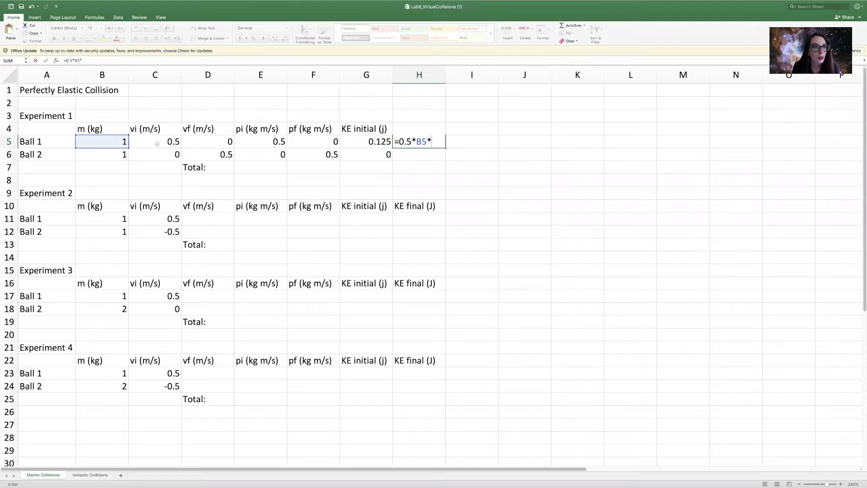
left_click(205, 141)
type("^2")
key("Return")
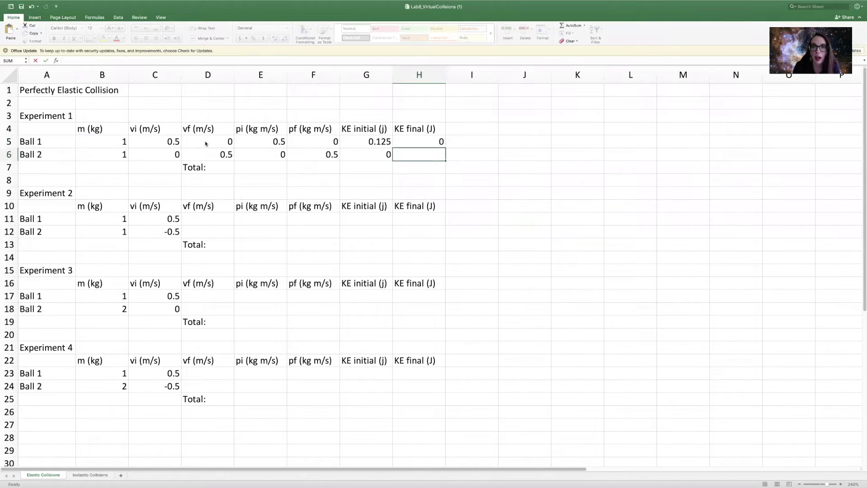
left_click(442, 144)
left_click_drag(445, 149, 444, 161)
left_click(430, 168)
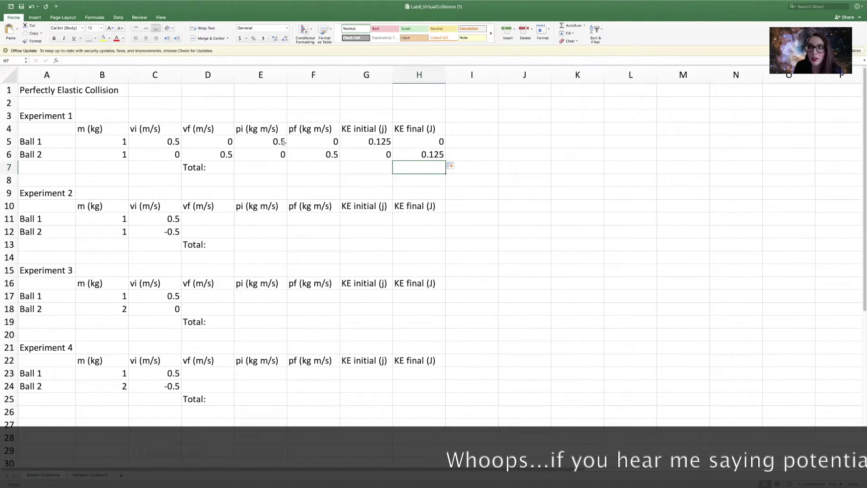
left_click(259, 164)
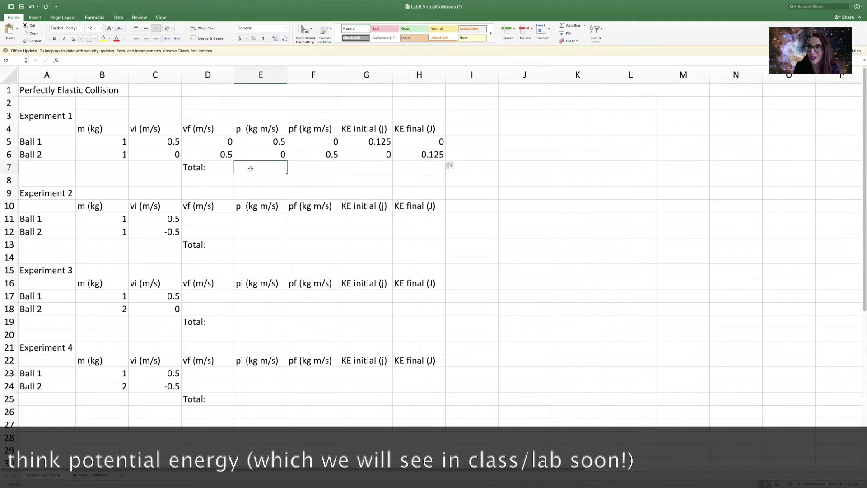
Enter =SUM(E5:E6) in E7 and fill it across the Total row to H7.
type("=su")
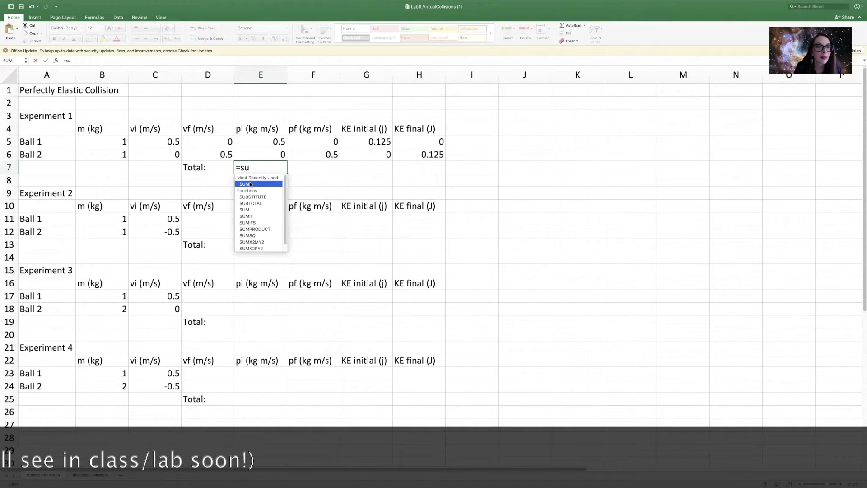
key("Tab")
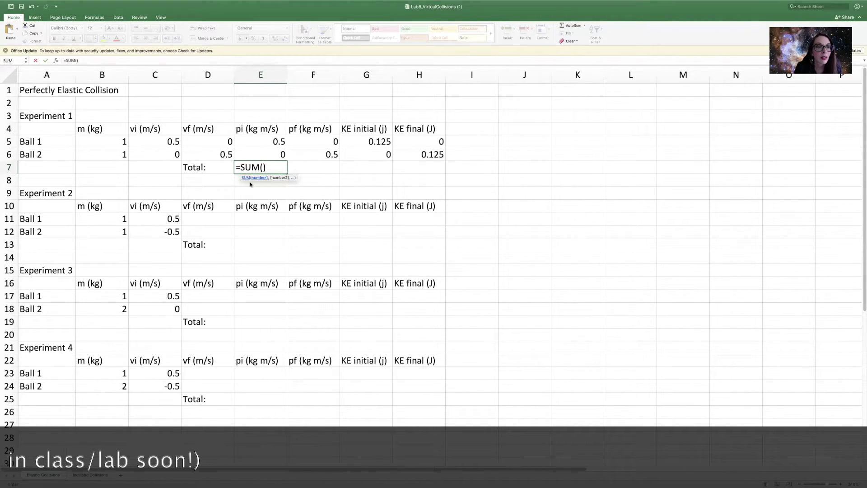
left_click_drag(268, 144, 265, 156)
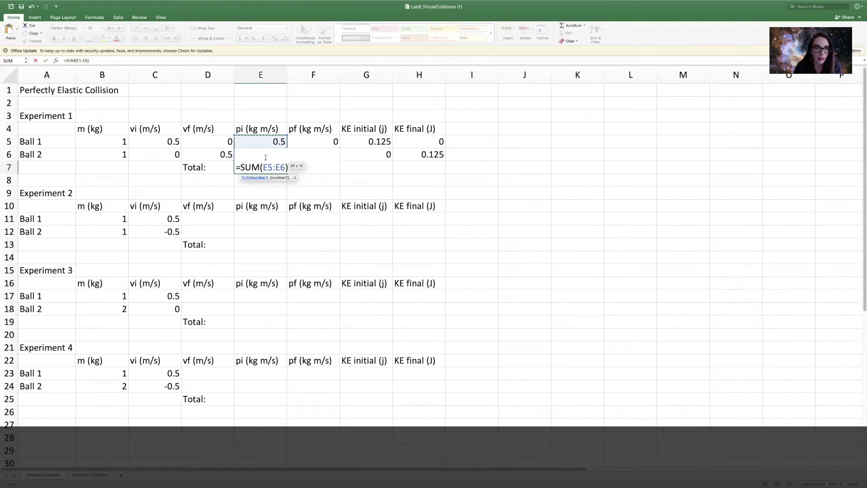
key("Return")
left_click(265, 166)
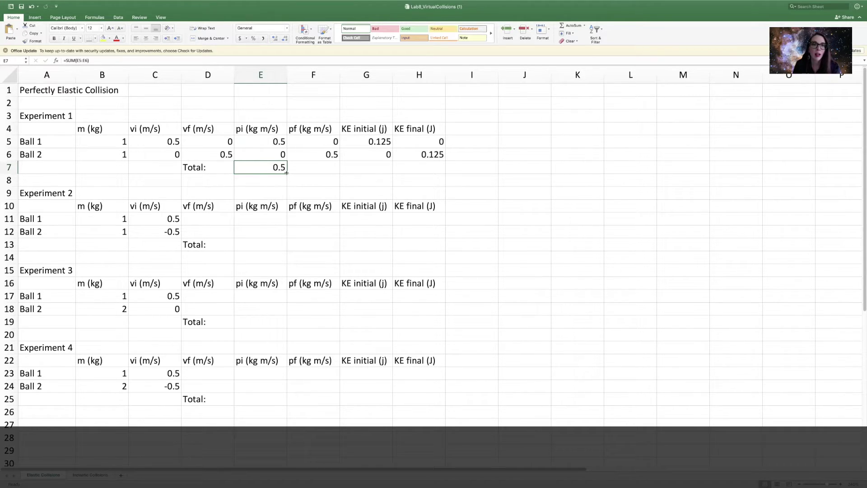
left_click_drag(290, 173, 427, 177)
left_click(312, 168)
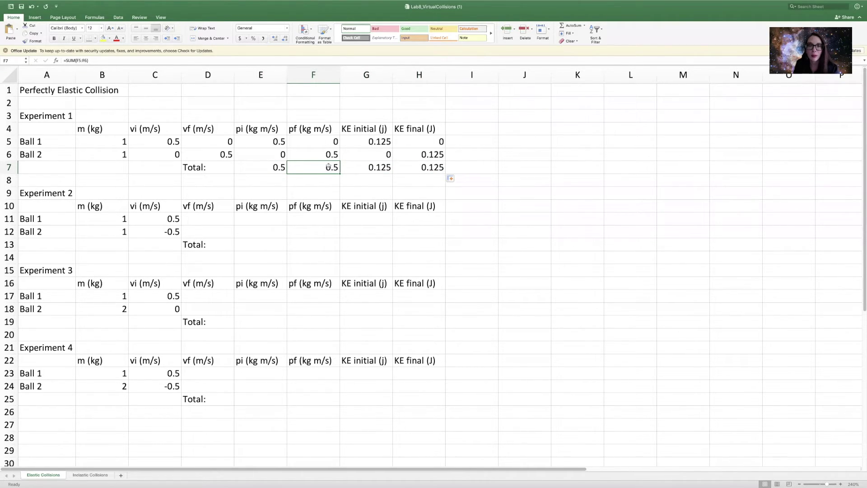
Check the totals: momentum 0.5 before and after, kinetic energy 0.125 before and after.
left_click(280, 168)
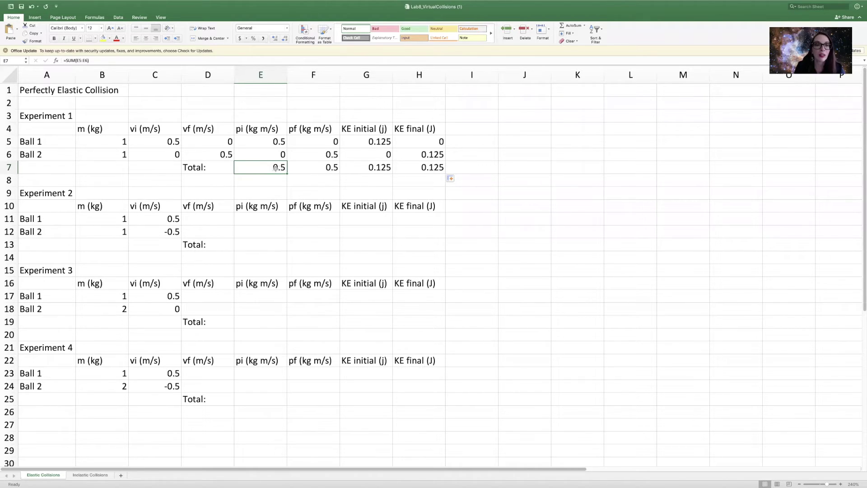
left_click(311, 168)
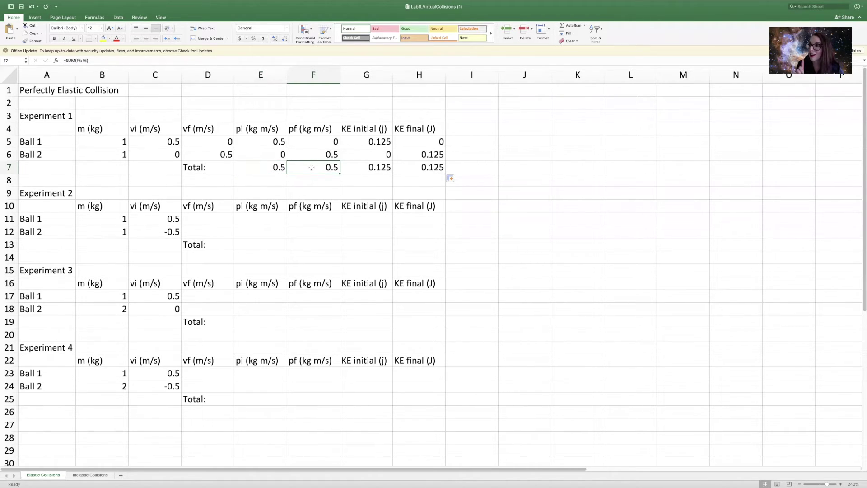
left_click(351, 168)
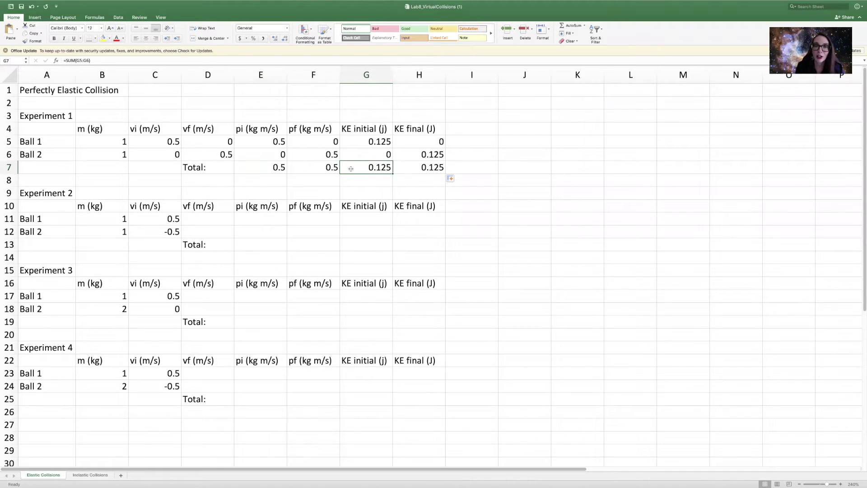
left_click(407, 169)
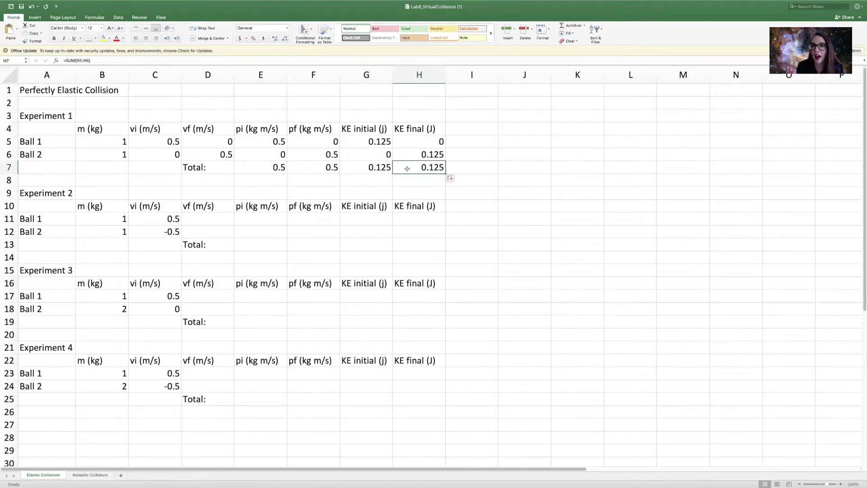
left_click(376, 131)
Change the KE initial heading's unit from (j) to (J), then go to the Inelastic Collisions sheet.
double_click(83, 60)
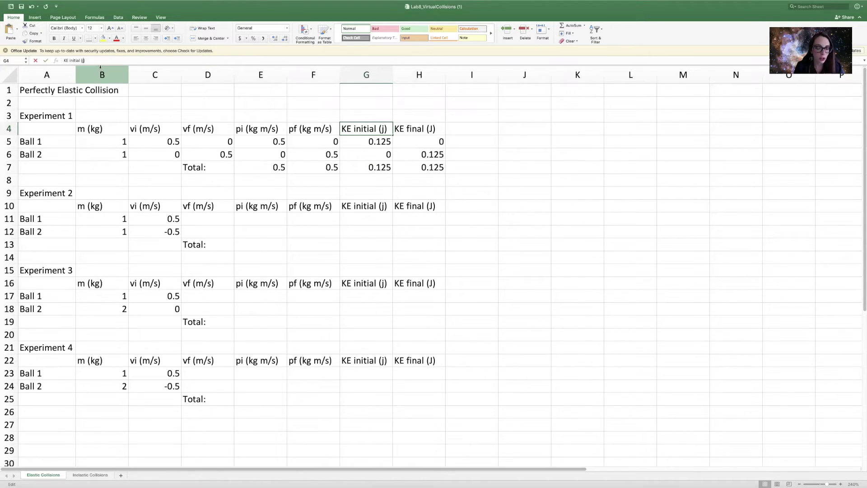
type("J")
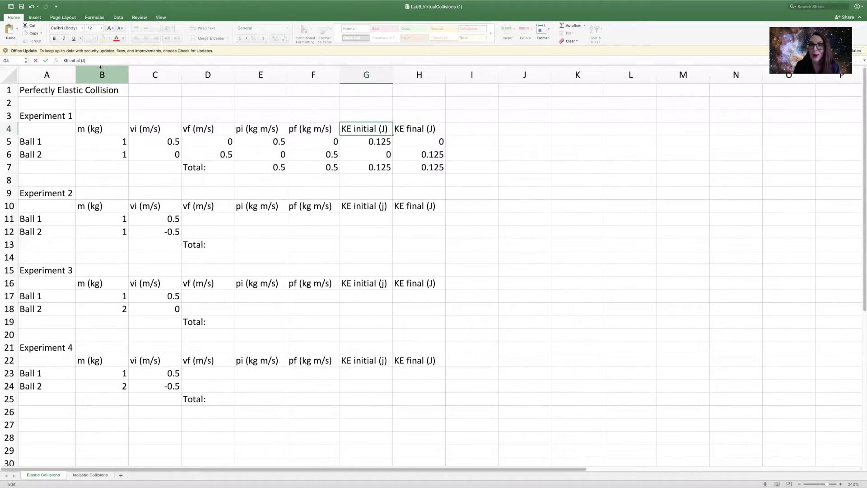
key("Return")
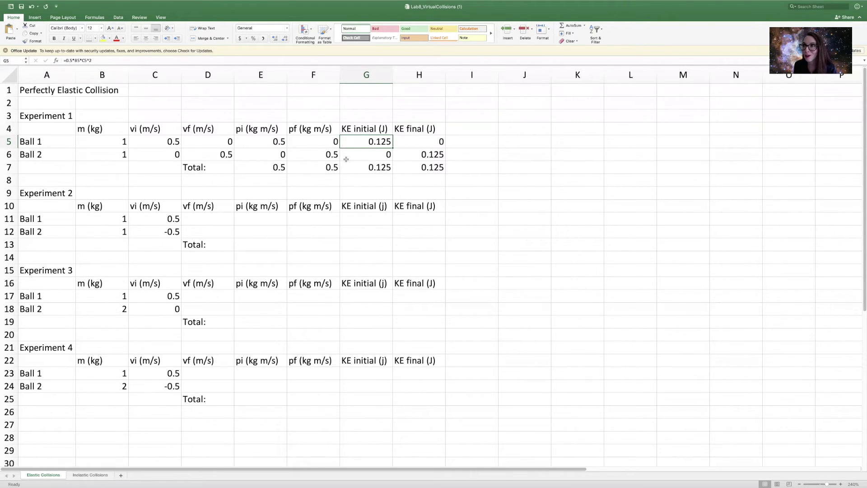
left_click(275, 246)
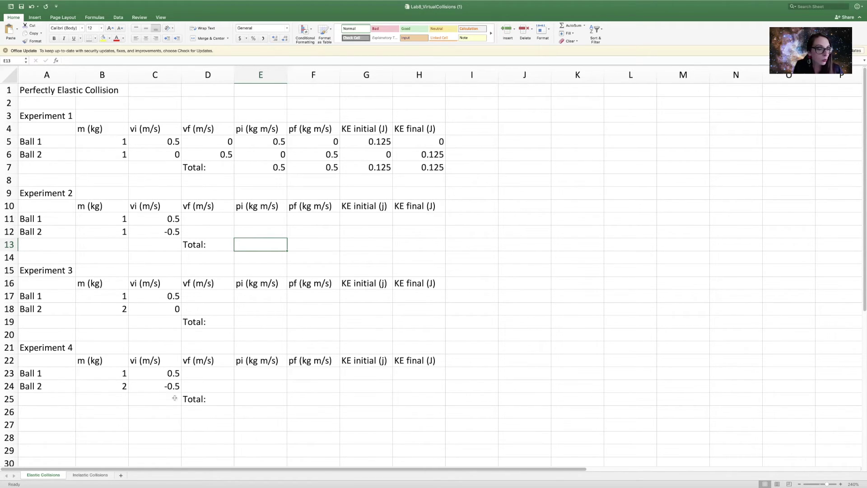
left_click(91, 475)
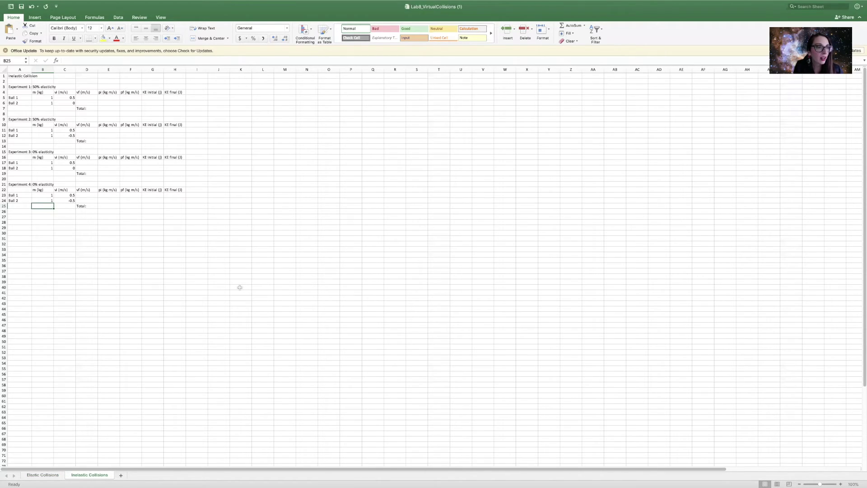
Zoom the Inelastic Collisions sheet to 220% so all four experiment tables are readable.
left_click(841, 483)
left_click(840, 484)
left_click(841, 484)
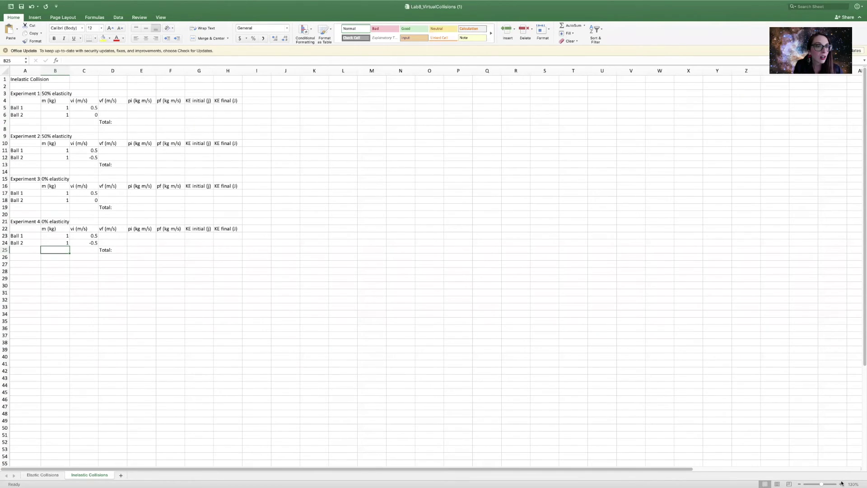
left_click(841, 484)
left_click(841, 483)
left_click(841, 484)
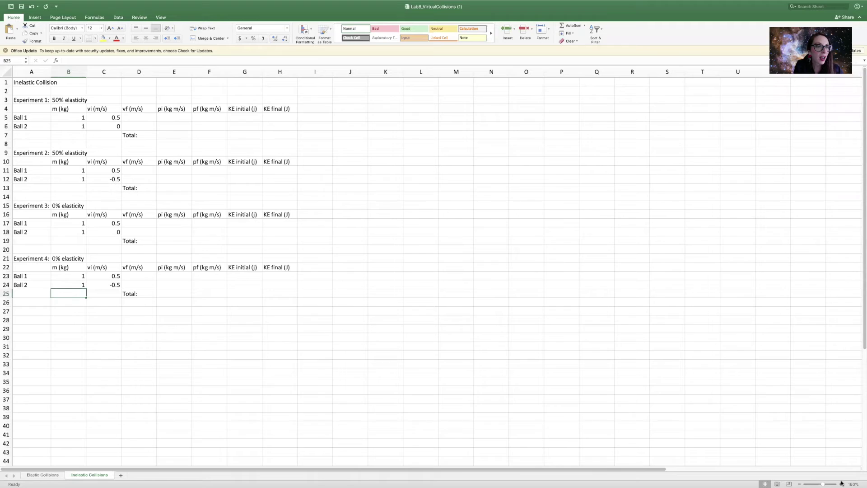
left_click(841, 484)
left_click(841, 483)
left_click(841, 484)
left_click(841, 484)
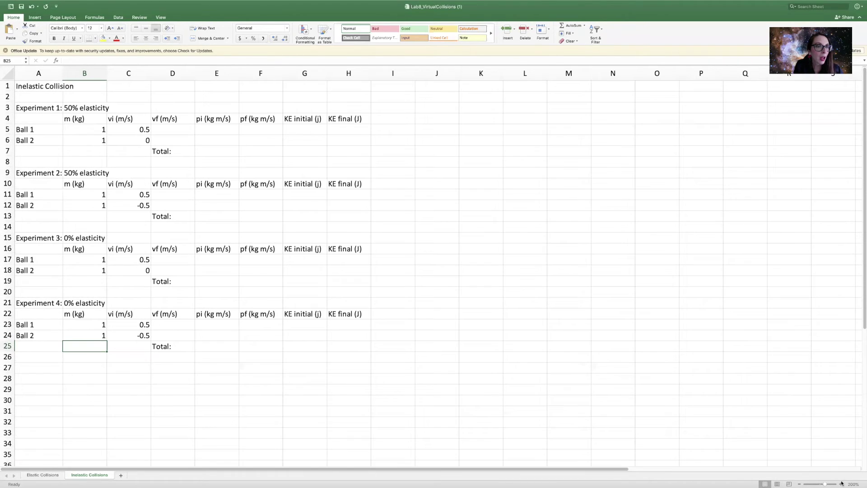
left_click(841, 484)
left_click(841, 483)
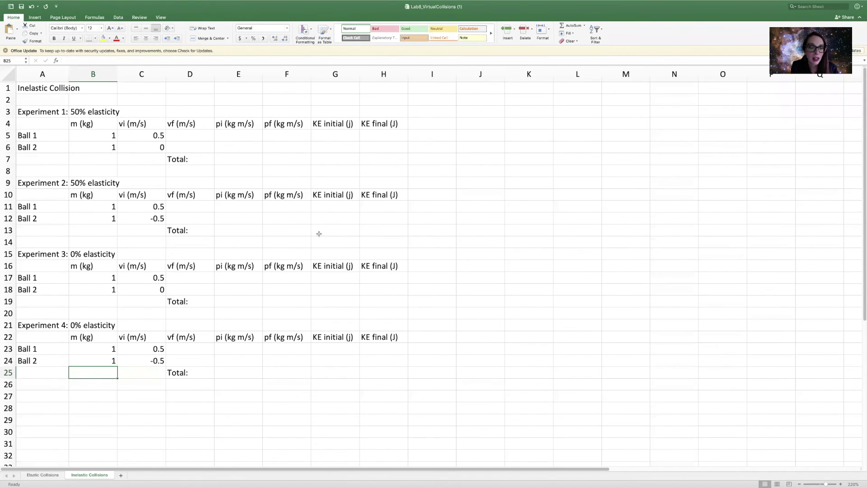
Switch to the Elastic Collisions sheet and select F6 to inspect ball 2's final momentum formula.
left_click(42, 475)
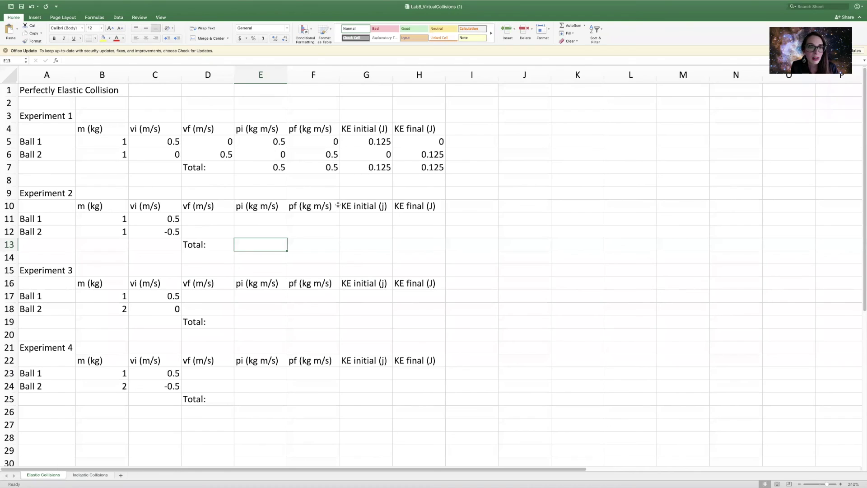
left_click(318, 152)
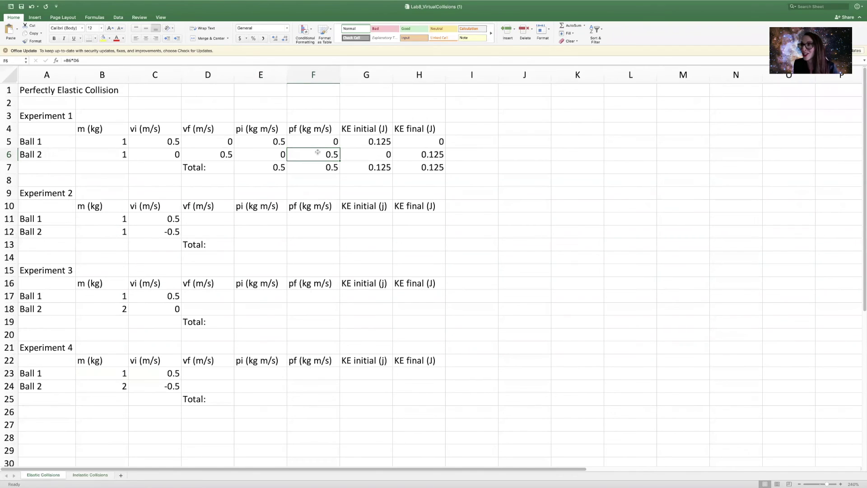